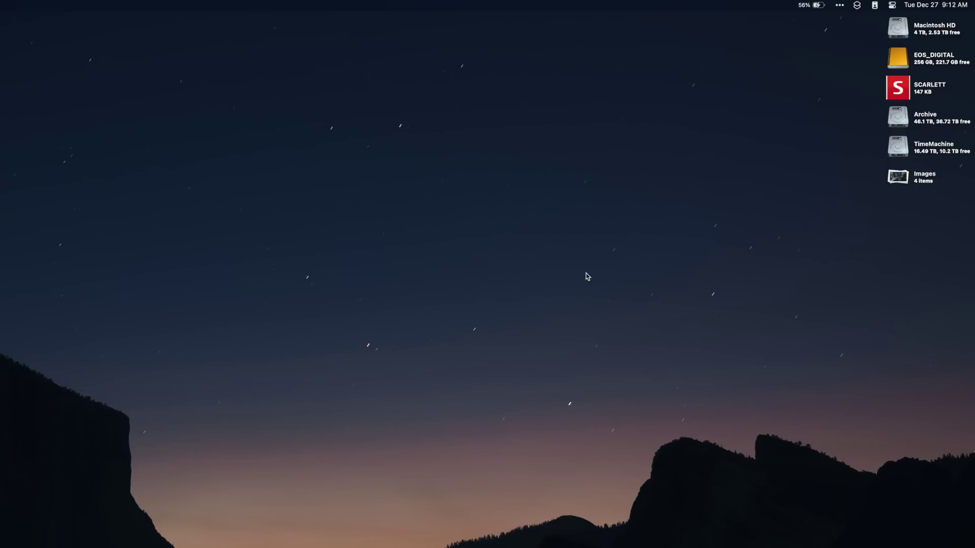
# Step: Toggle Bartender's hidden items, glance at Focus modes, then reveal Wi-Fi, Time Machine, eject and timer icons
pyautogui.click(840, 6)
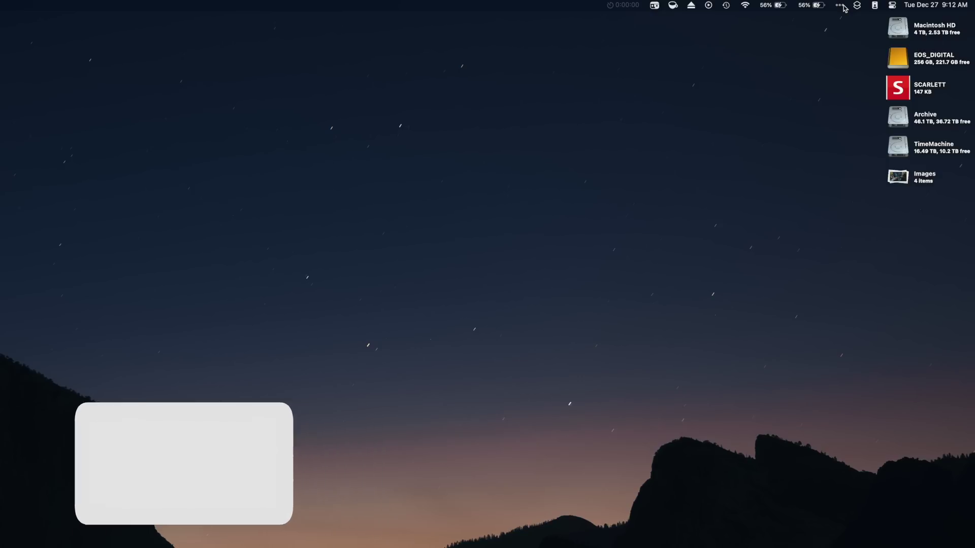
pyautogui.click(842, 7)
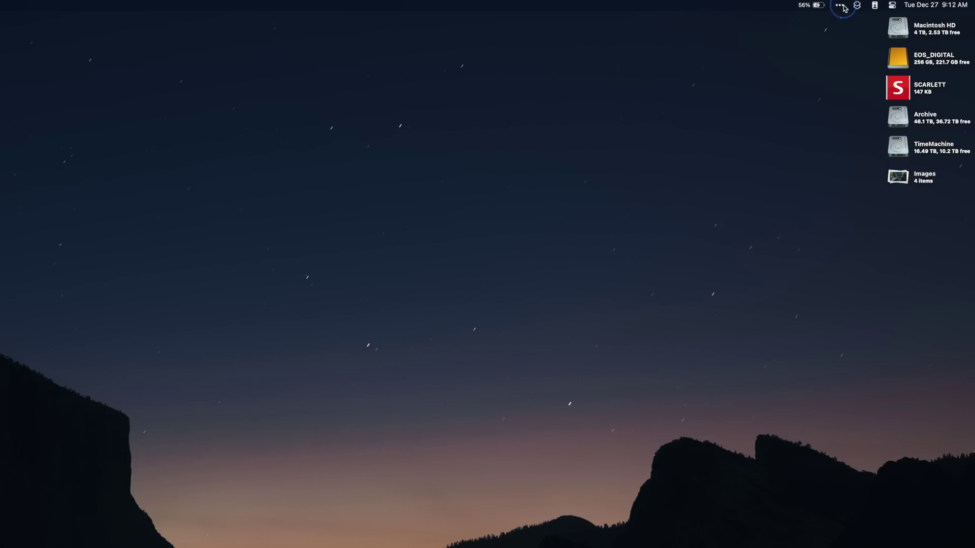
pyautogui.click(874, 5)
pyautogui.moveTo(862, 5)
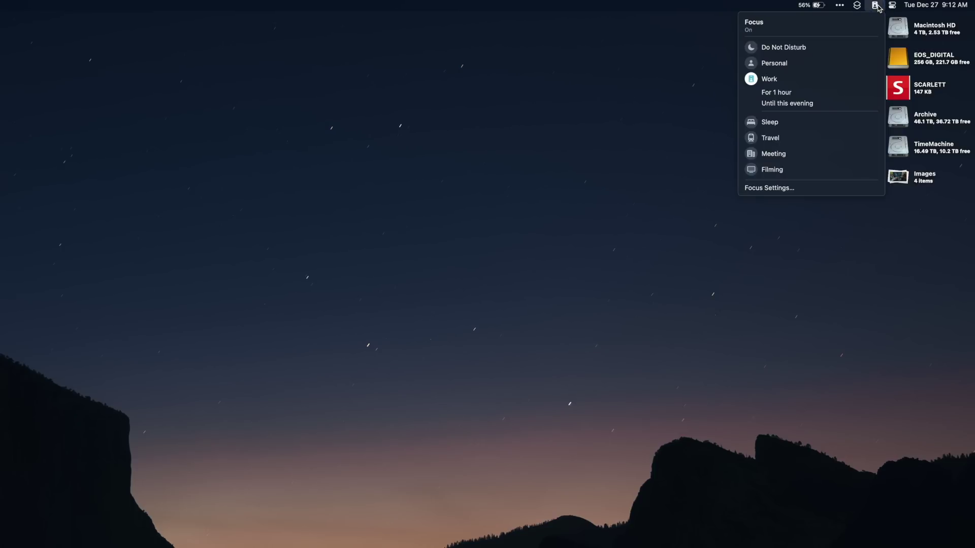
pyautogui.click(877, 6)
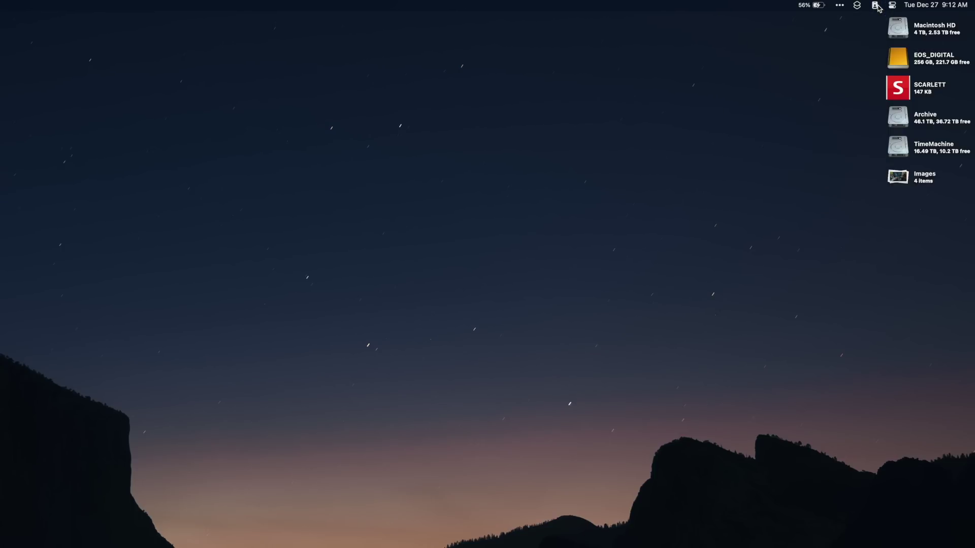
pyautogui.click(840, 5)
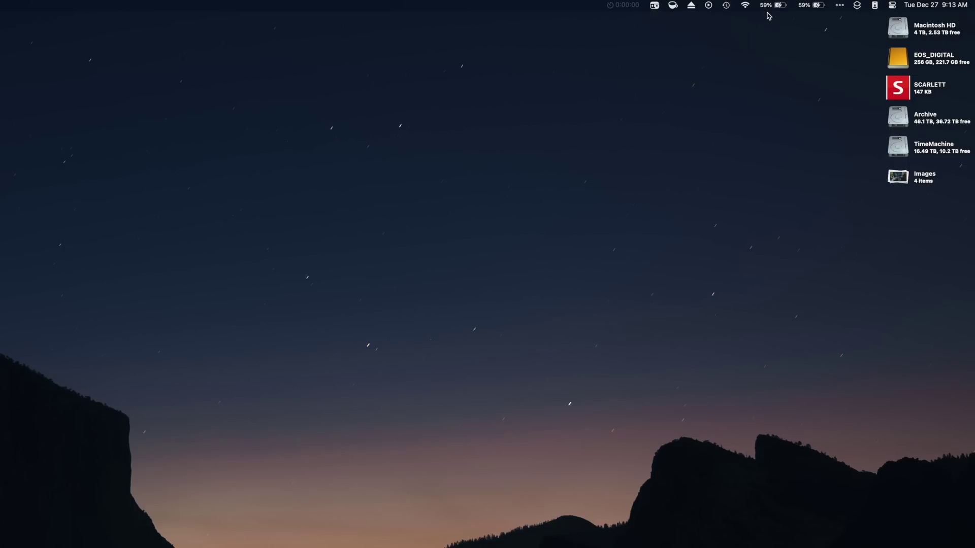
# Step: View Bartender Preferences' Menu Bar Layout and Show For Updates trigger settings
pyautogui.rightClick(839, 5)
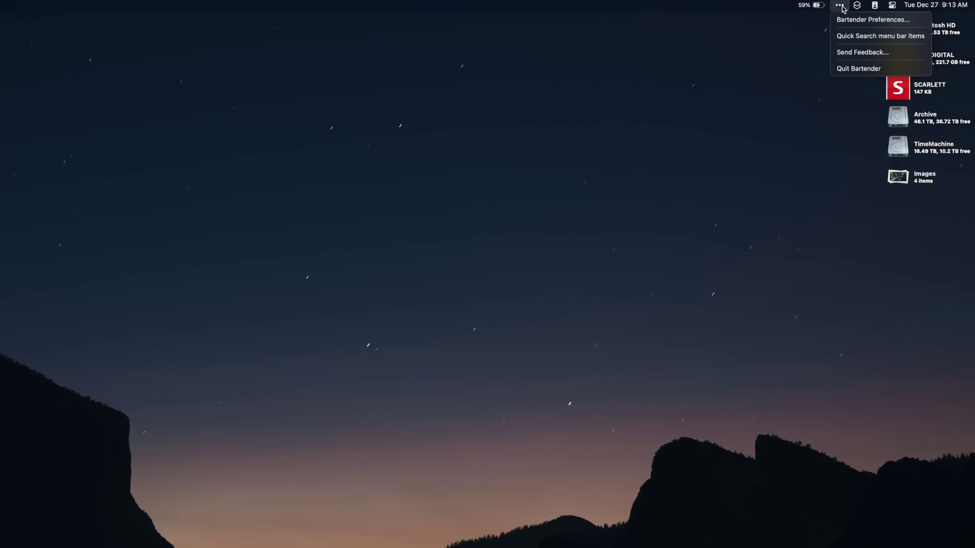
pyautogui.click(849, 20)
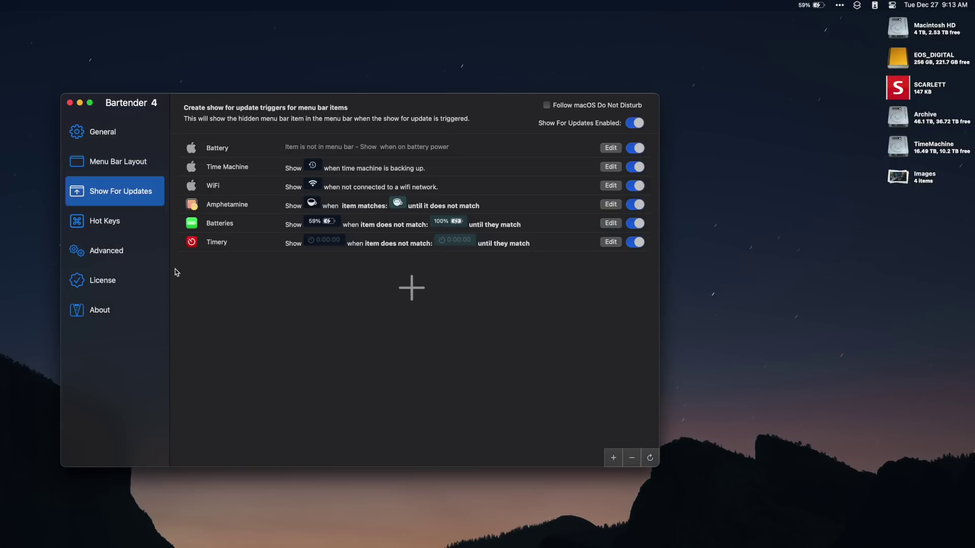
pyautogui.click(144, 167)
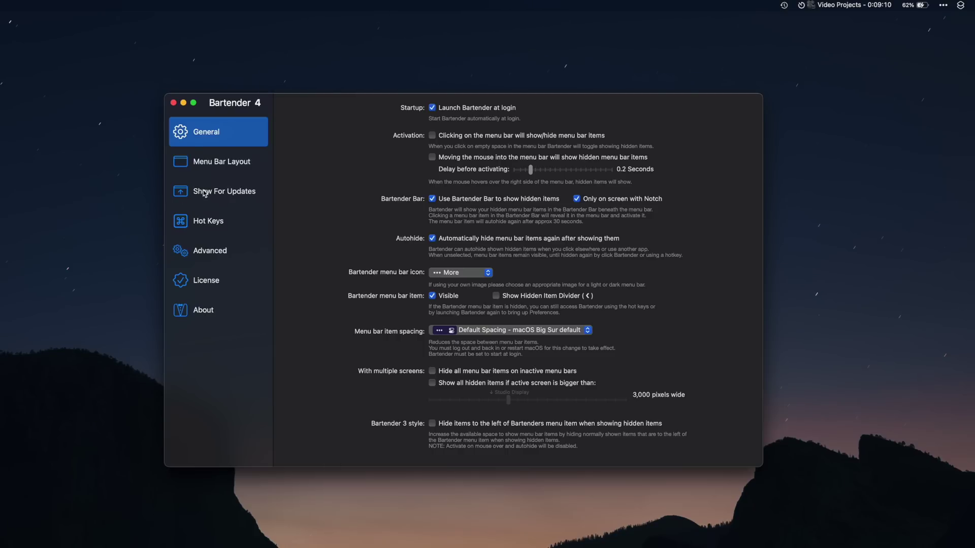
pyautogui.click(204, 193)
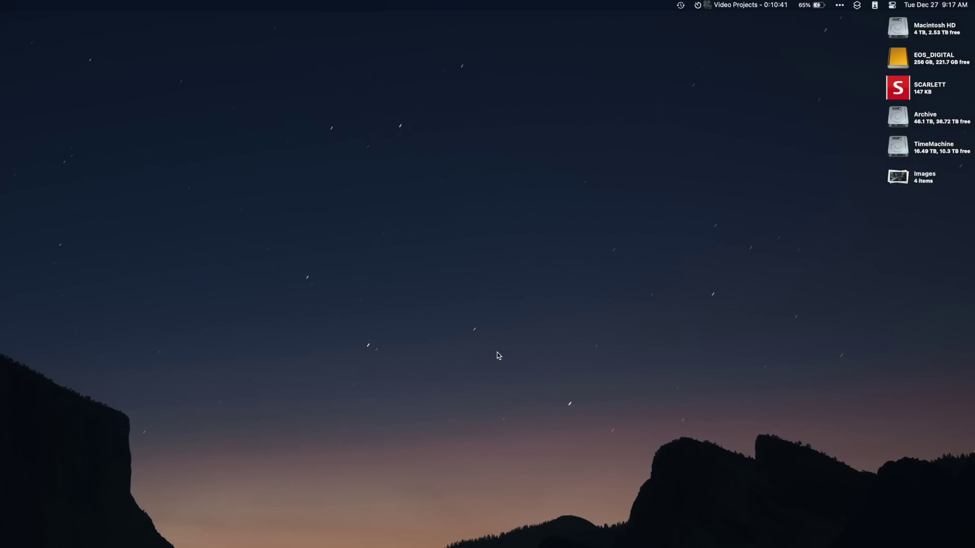
# Step: Show the hidden menu bar icons beside the Video Projects timer via the ••• Bartender icon
pyautogui.click(843, 9)
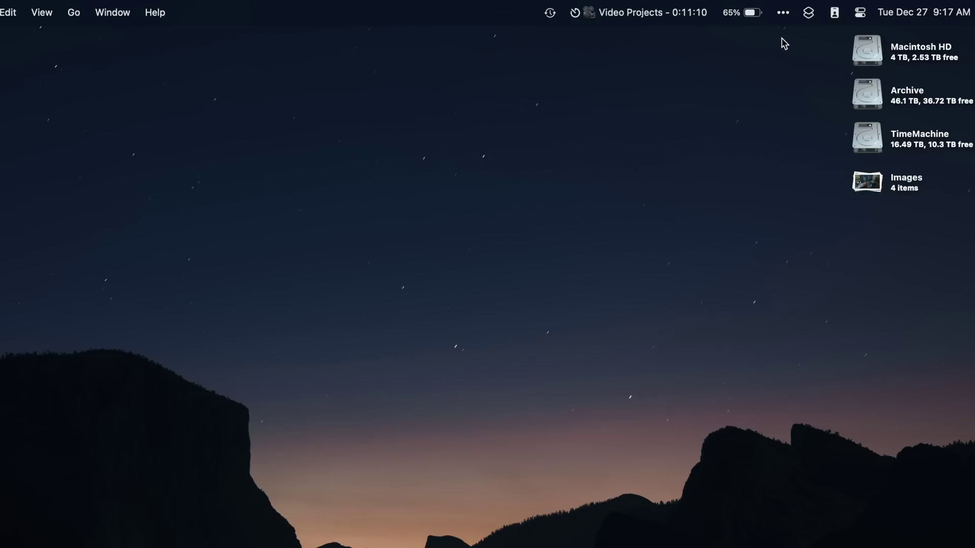
pyautogui.click(783, 12)
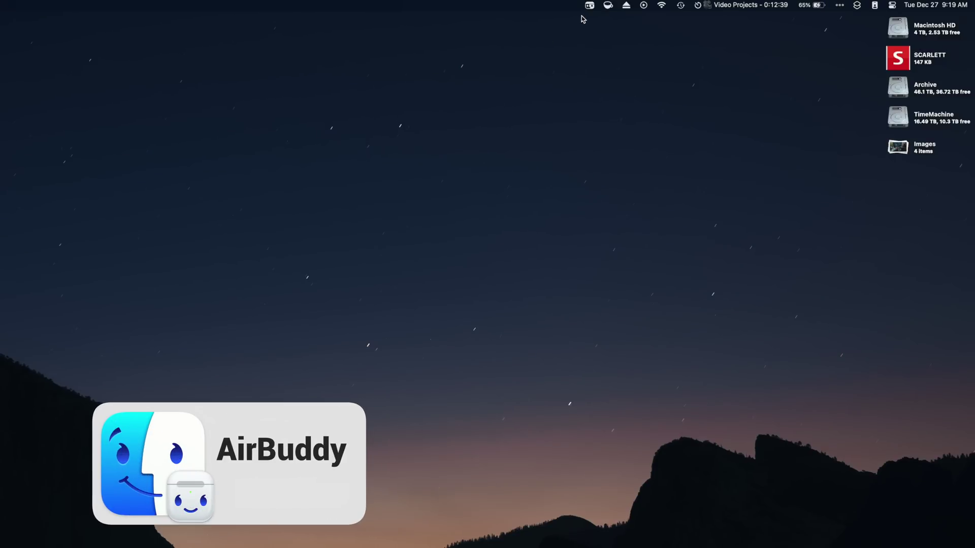
# Step: Open AirBuddy's preferences from its menu bar icon and view the Devices and Proximity settings
pyautogui.click(588, 9)
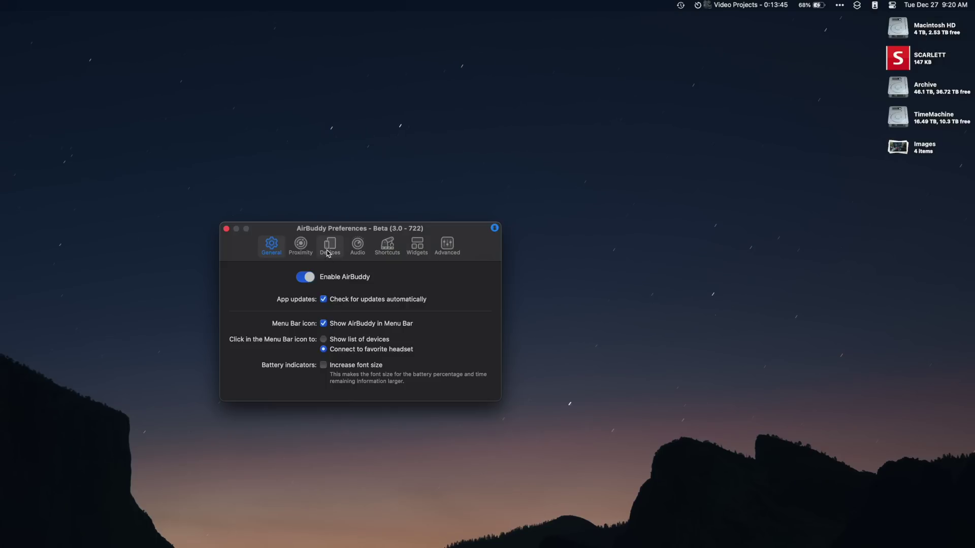
pyautogui.click(328, 252)
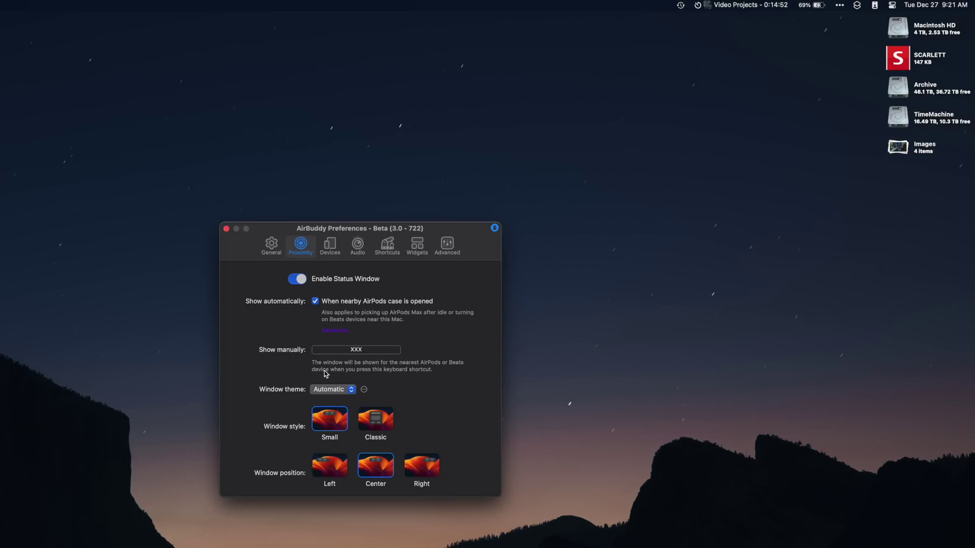
# Step: View AirBuddy's Audio connection modes and the actions available for a new shortcut
pyautogui.click(357, 247)
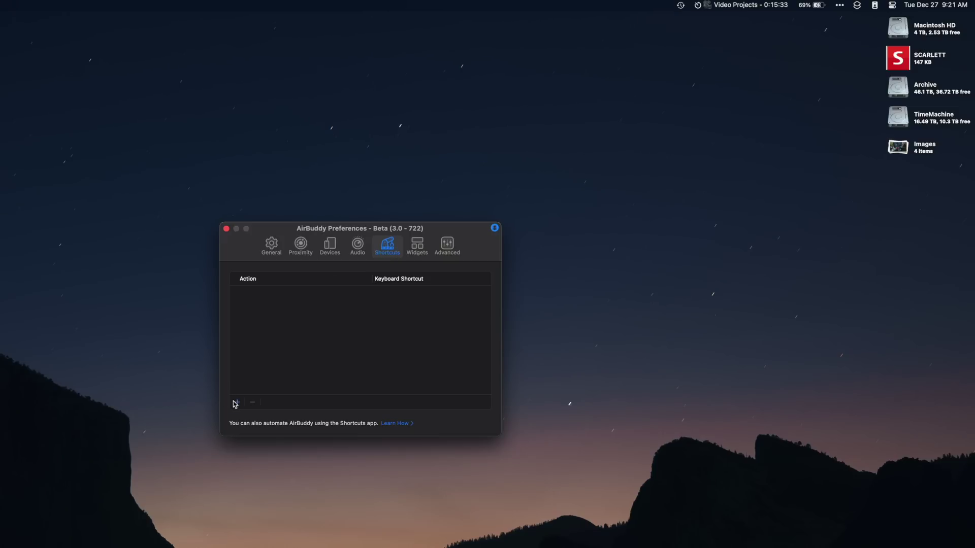
pyautogui.click(235, 402)
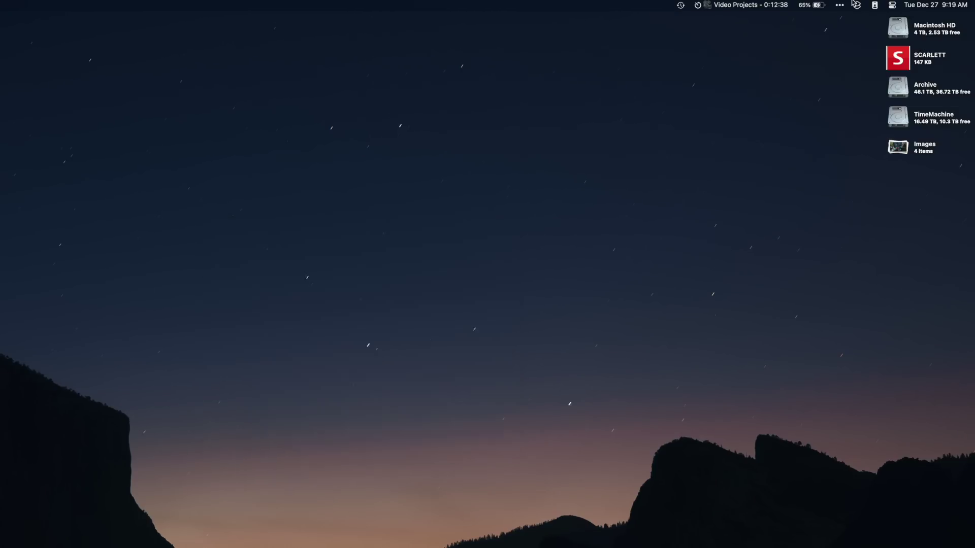
# Step: Reveal hidden icons, check the headphones' connection status, and open Amphetamine's menu bar item
pyautogui.click(839, 5)
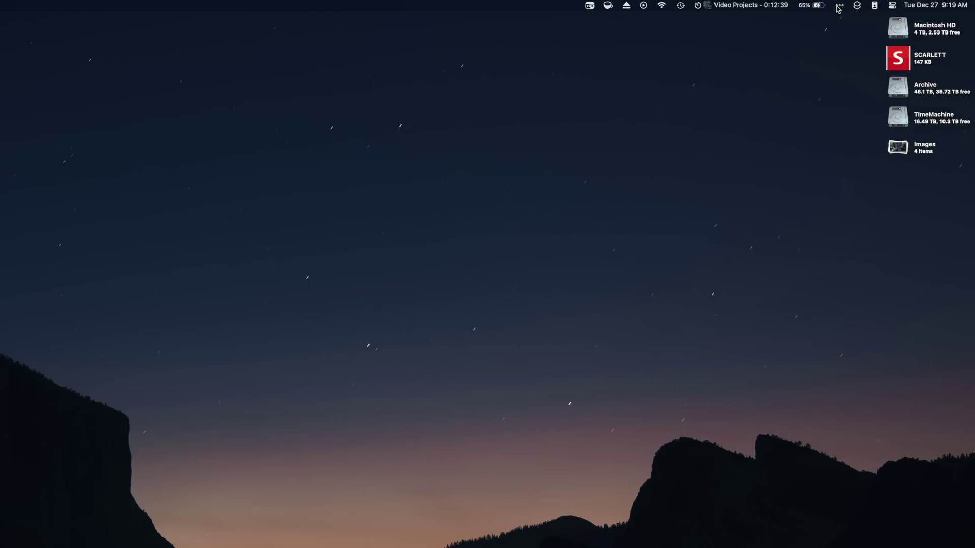
pyautogui.click(588, 7)
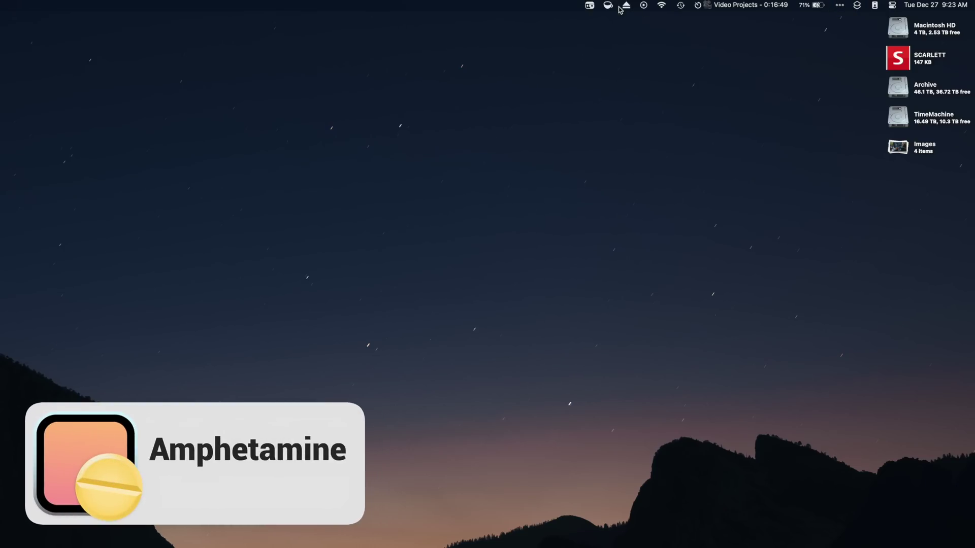
pyautogui.click(608, 6)
# Step: Collapse the extra menu bar icons and open Amphetamine's coffee cup menu
pyautogui.click(838, 5)
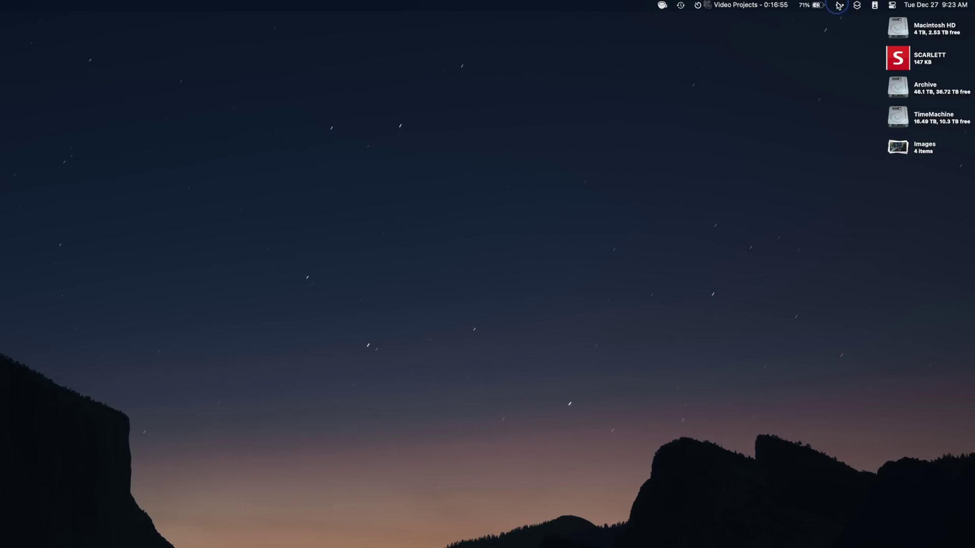
pyautogui.click(662, 5)
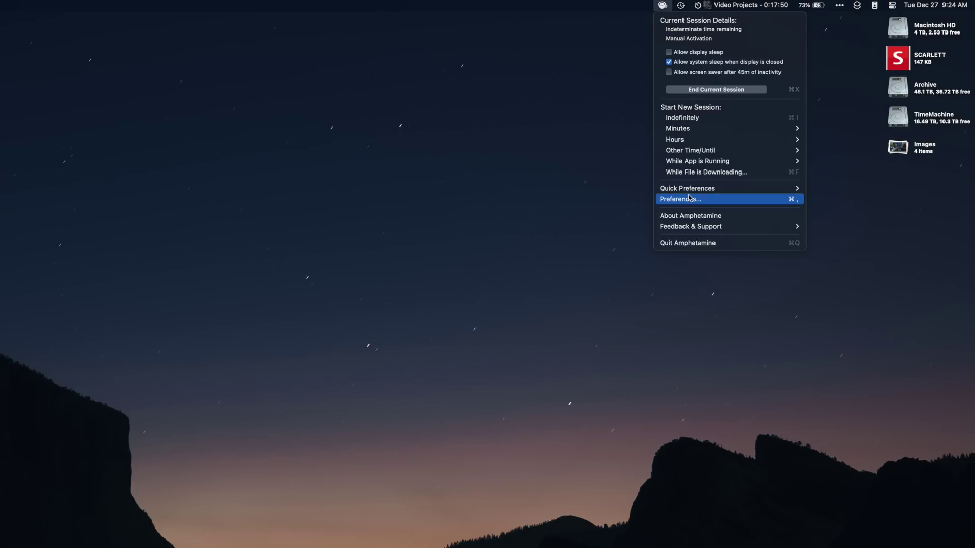
pyautogui.click(689, 198)
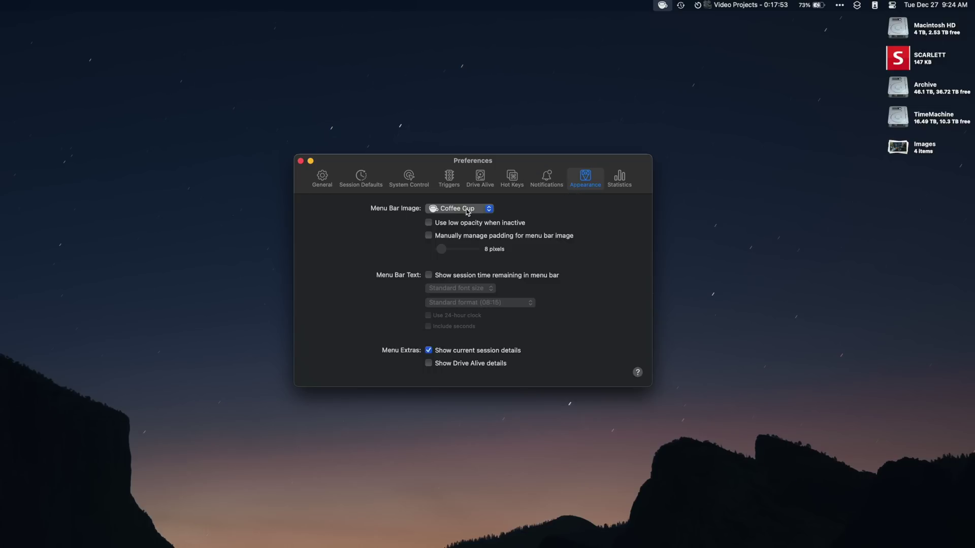
pyautogui.click(490, 209)
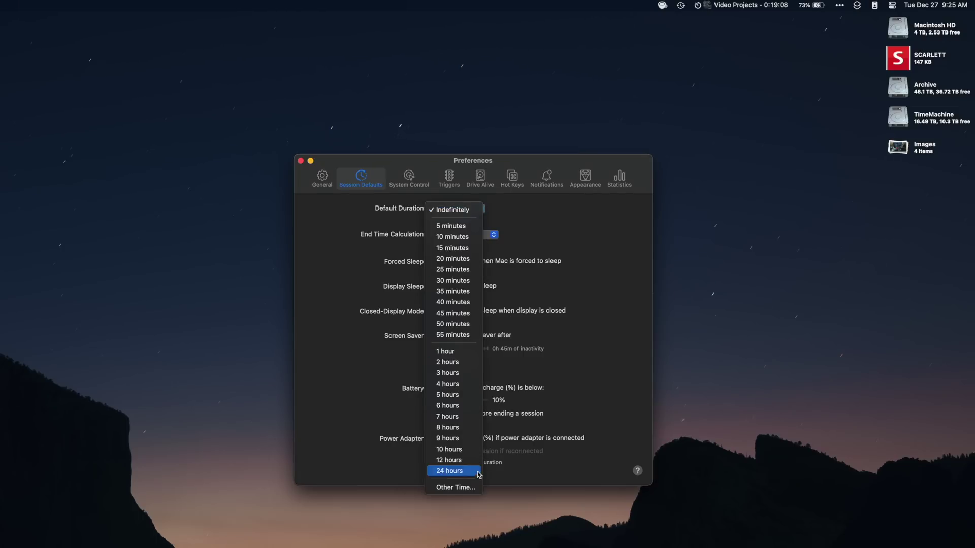
pyautogui.click(457, 209)
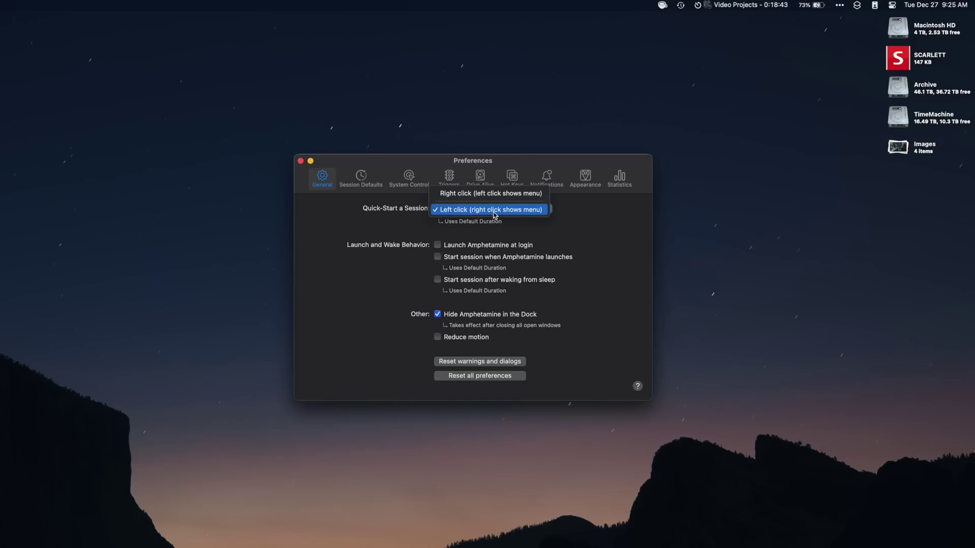
pyautogui.click(576, 232)
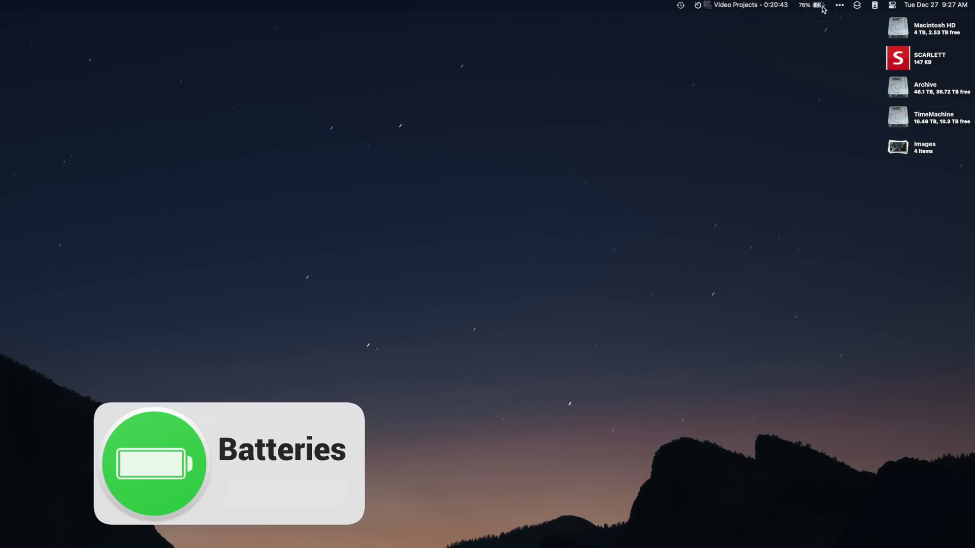
# Step: Show battery levels for the Mac and its connected Bluetooth devices from the Batteries icon
pyautogui.click(822, 8)
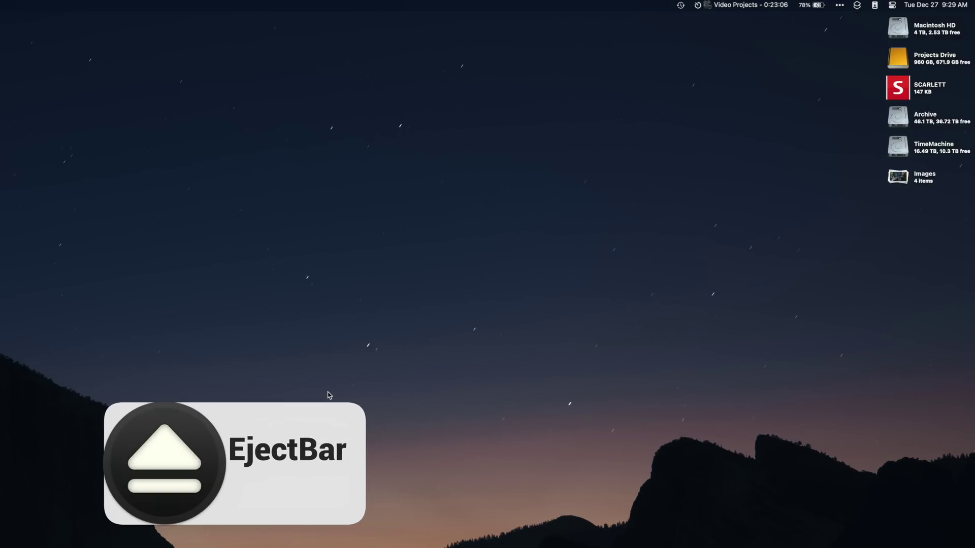
# Step: Eject Projects Drive, then the remaining drives including SCARLETT, from EjectBar's Drives list
pyautogui.click(841, 6)
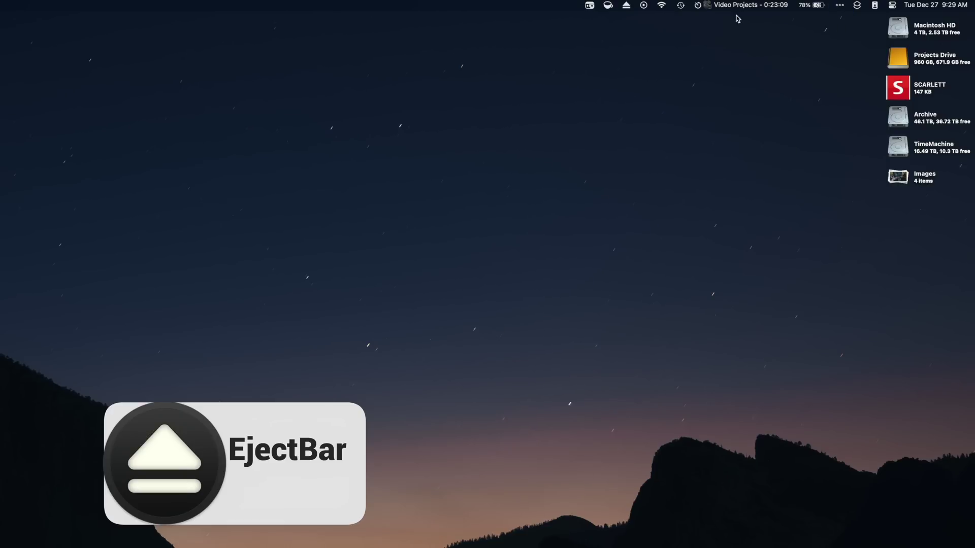
pyautogui.click(627, 7)
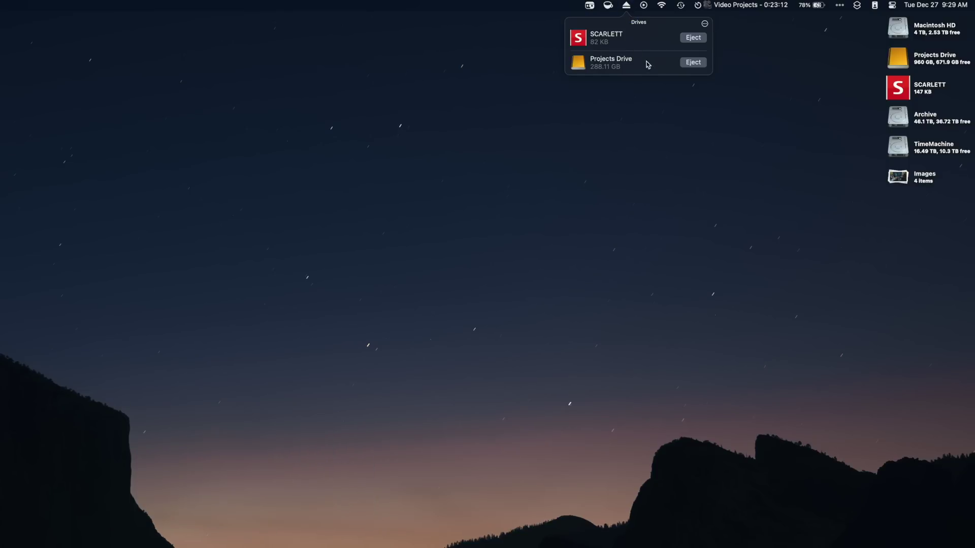
pyautogui.click(692, 62)
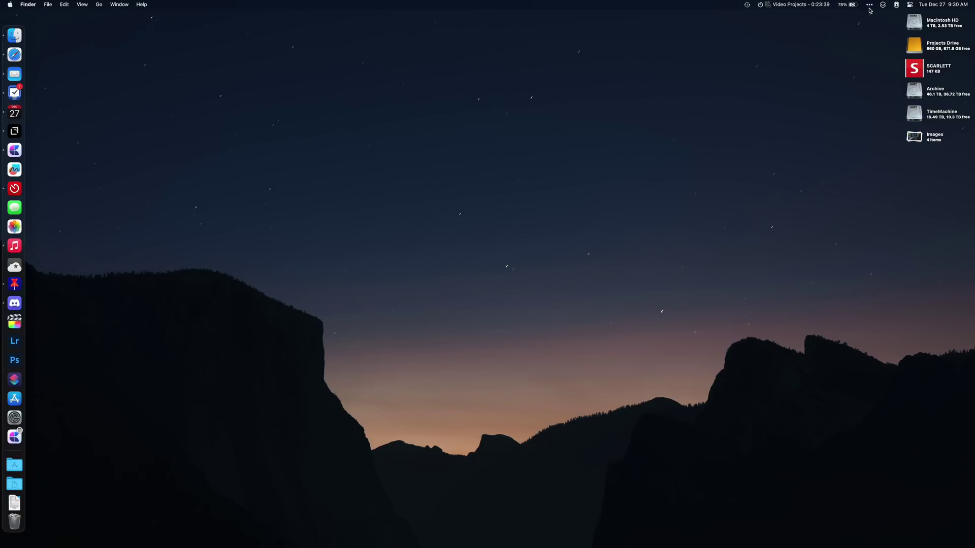
pyautogui.click(870, 8)
pyautogui.click(706, 5)
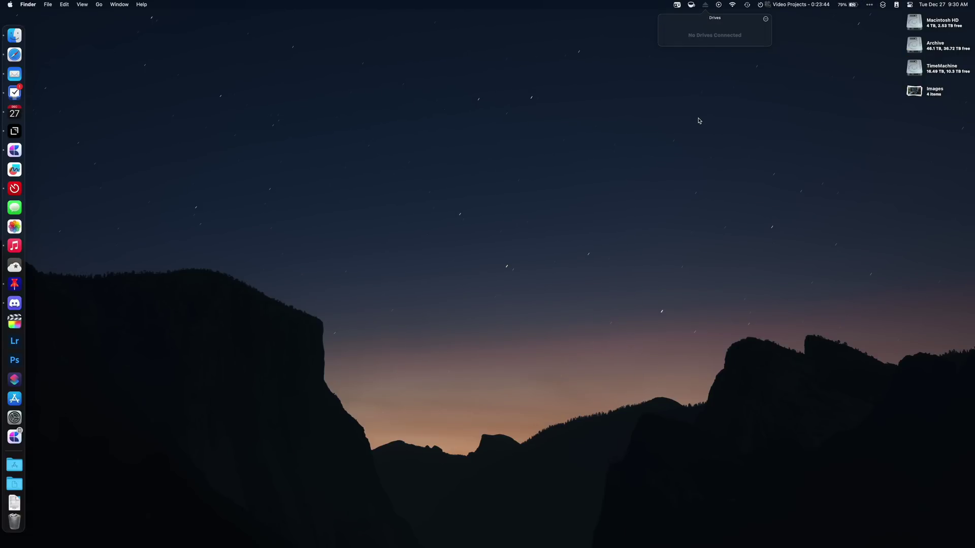